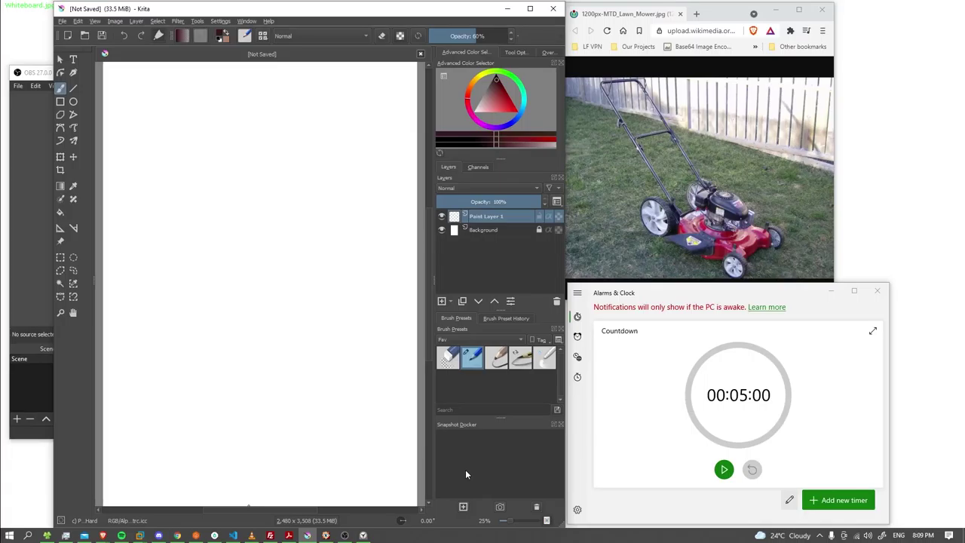
# Start the 5:00 countdown in Alarms & Clock before drawing anything on the blank canvas.
pyautogui.click(722, 470)
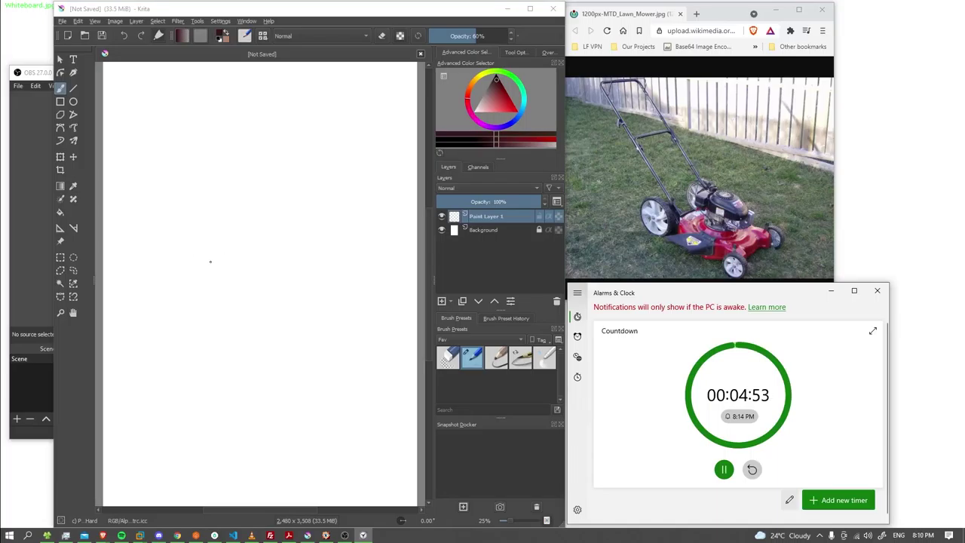
# Sketch the deck's left, lower-left, corner and bottom edges in loose grey pencil.
pyautogui.moveTo(255, 272)
pyautogui.mouseDown()
pyautogui.moveTo(231, 282)
pyautogui.moveTo(211, 323)
pyautogui.moveTo(247, 353)
pyautogui.mouseUp()
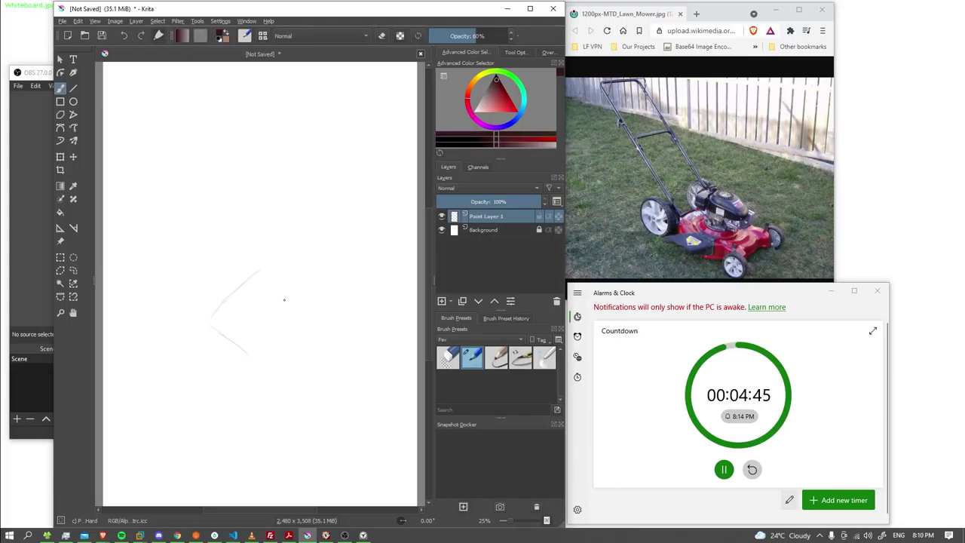
pyautogui.moveTo(261, 270); pyautogui.dragTo(318, 311)
pyautogui.moveTo(249, 354); pyautogui.dragTo(271, 369)
pyautogui.moveTo(214, 322)
pyautogui.mouseDown()
pyautogui.moveTo(259, 368)
pyautogui.moveTo(245, 351)
pyautogui.moveTo(286, 372)
pyautogui.mouseUp()
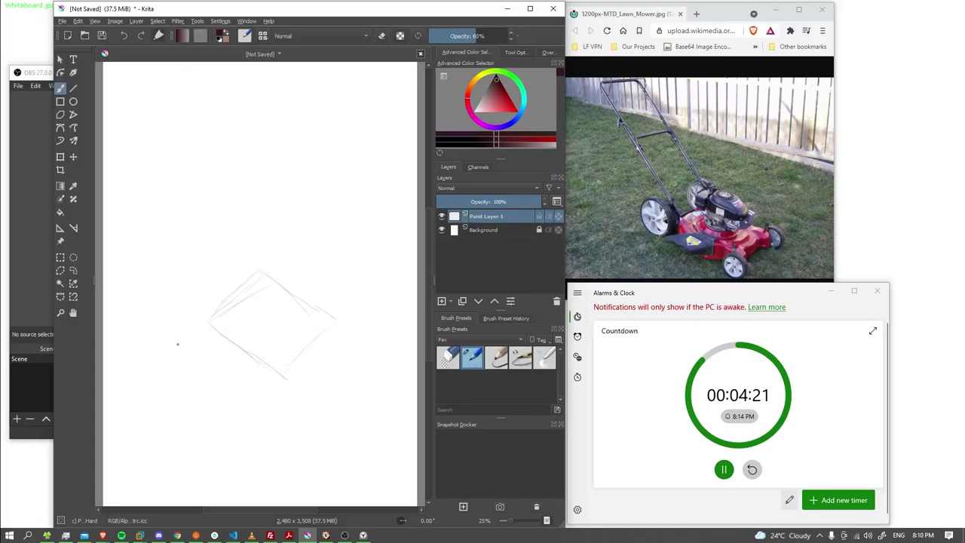
pyautogui.moveTo(211, 335); pyautogui.dragTo(212, 354)
pyautogui.moveTo(248, 371); pyautogui.dragTo(285, 387)
# Erase and redraw the deck's upper-right line, then darken and lighten its lower-left edge.
pyautogui.click(447, 358)
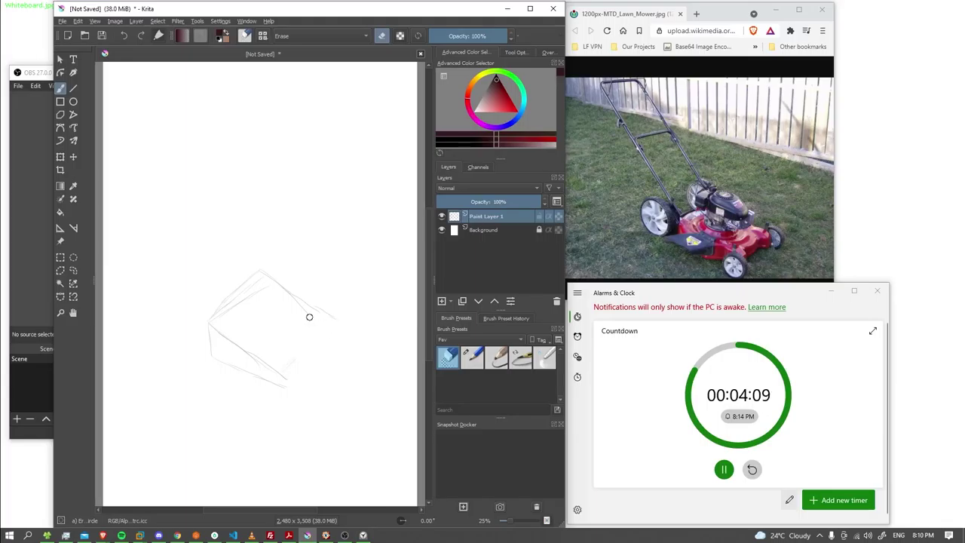
pyautogui.moveTo(302, 314); pyautogui.dragTo(299, 307)
pyautogui.click(474, 359)
pyautogui.moveTo(287, 300); pyautogui.dragTo(323, 317)
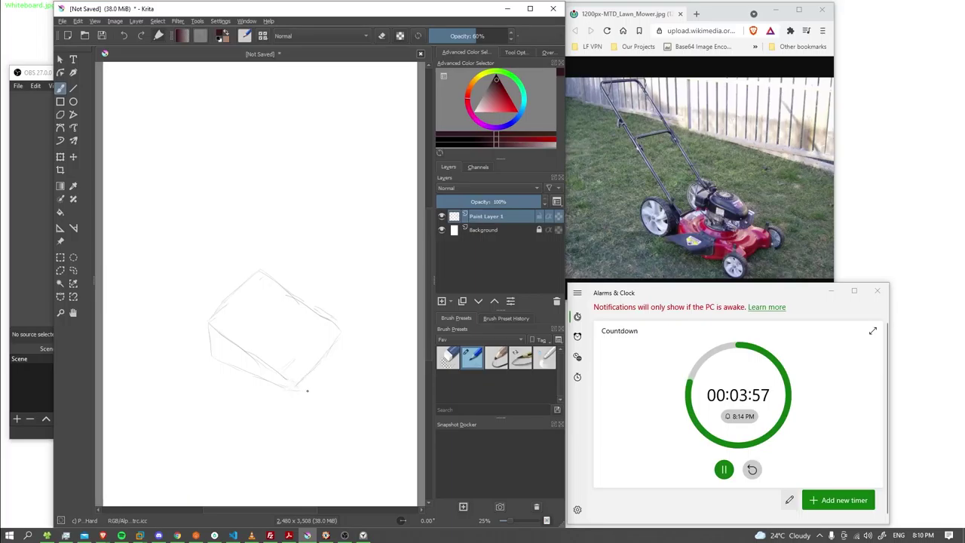
pyautogui.moveTo(218, 333); pyautogui.dragTo(282, 367)
pyautogui.click(448, 357)
pyautogui.moveTo(287, 378); pyautogui.dragTo(247, 356)
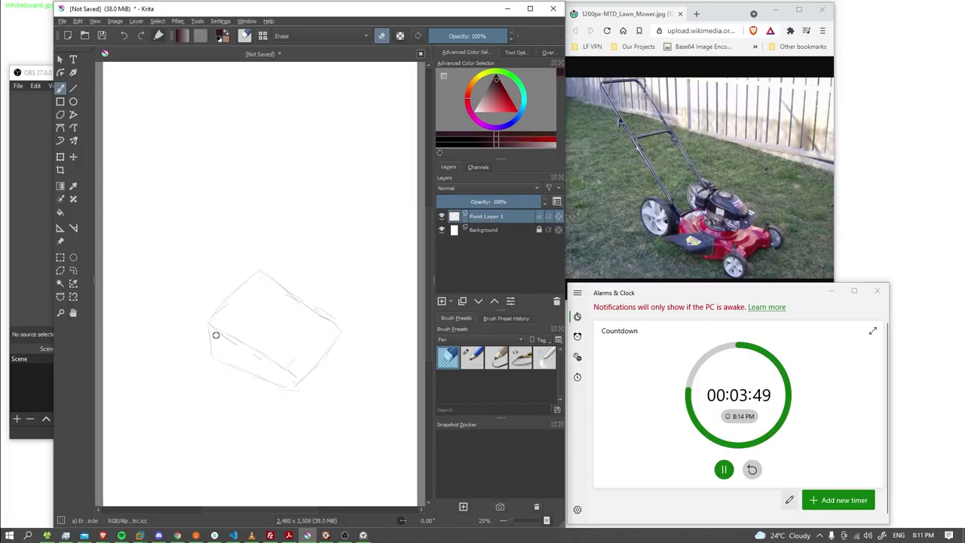
# With the grey pencil, draw the handlebar's top edge and both sides down to the deck.
pyautogui.click(473, 360)
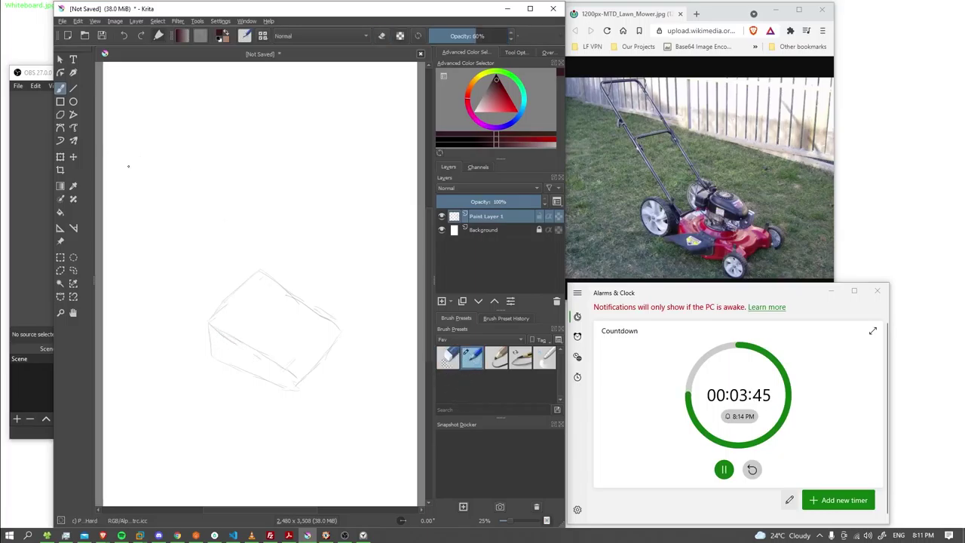
pyautogui.moveTo(118, 182); pyautogui.dragTo(183, 136)
pyautogui.moveTo(120, 183); pyautogui.dragTo(114, 208)
pyautogui.moveTo(153, 246)
pyautogui.mouseDown()
pyautogui.moveTo(183, 270)
pyautogui.moveTo(163, 262)
pyautogui.moveTo(198, 302)
pyautogui.mouseUp()
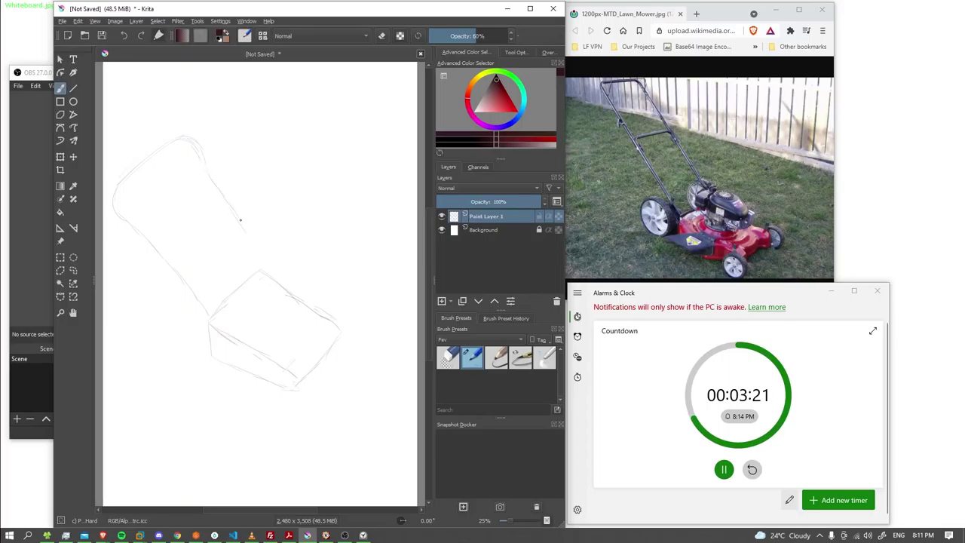
pyautogui.moveTo(246, 234); pyautogui.dragTo(259, 265)
# Add a crossbar across the handle and refine its top-right corner.
pyautogui.moveTo(202, 202); pyautogui.dragTo(181, 222)
pyautogui.moveTo(174, 153); pyautogui.dragTo(126, 202)
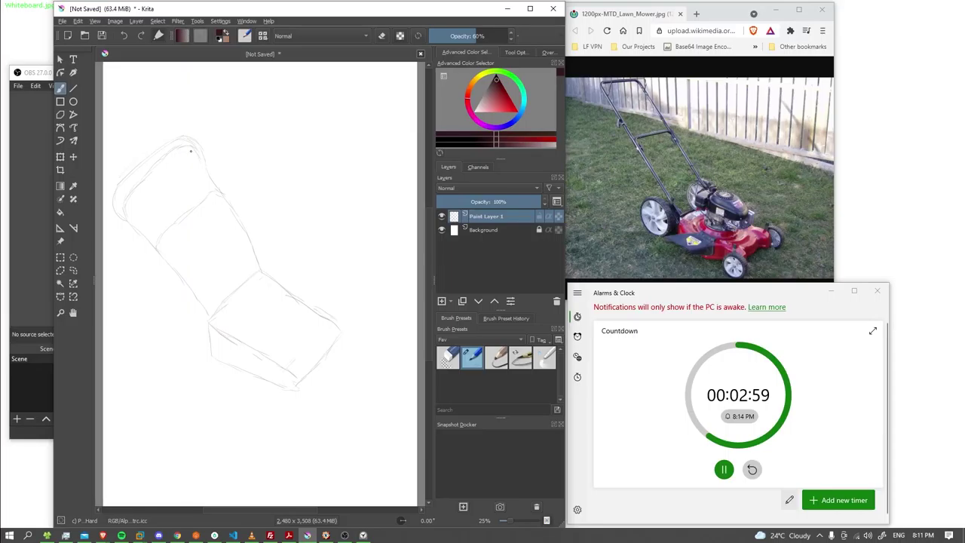
pyautogui.moveTo(191, 149); pyautogui.dragTo(203, 158)
# Sketch two strokes at the deck's lower-right front corner.
pyautogui.moveTo(293, 391); pyautogui.dragTo(313, 378)
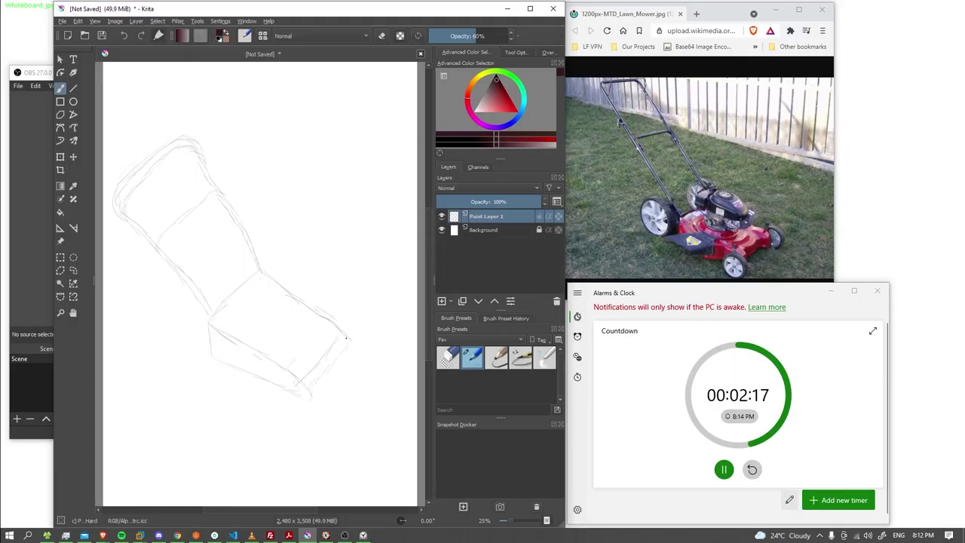
pyautogui.moveTo(317, 381); pyautogui.dragTo(357, 375)
pyautogui.press('e')
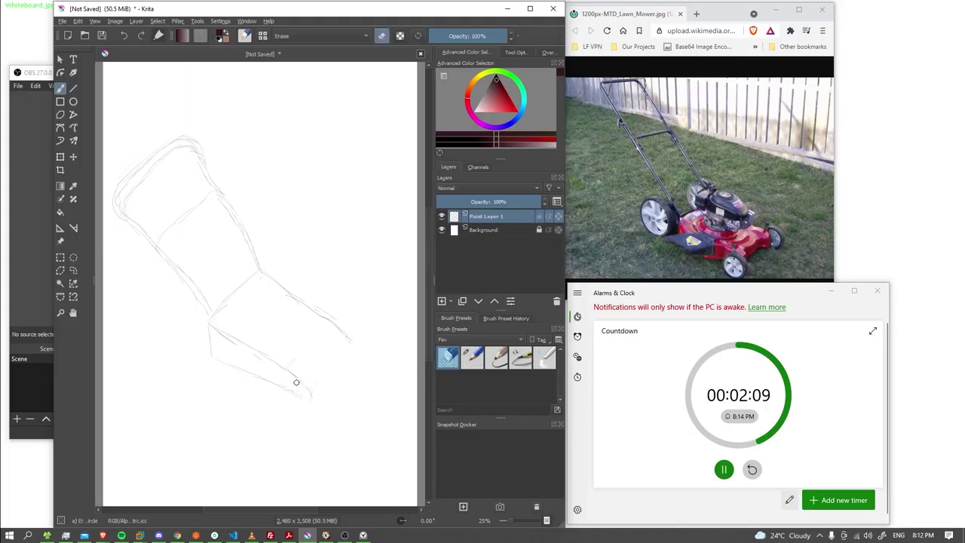
pyautogui.press('e')
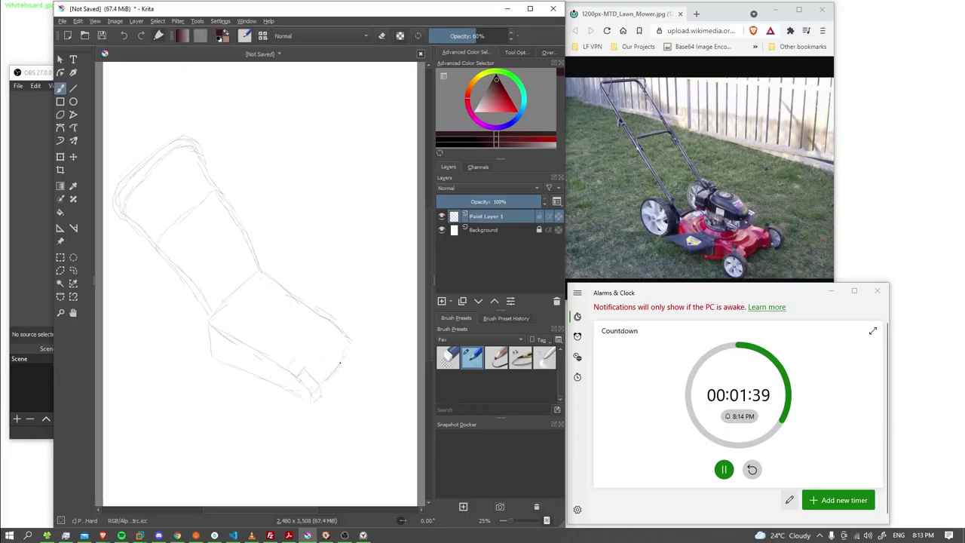
# Shape the rounded lip at the deck's right end with short curved strokes.
pyautogui.moveTo(345, 348); pyautogui.dragTo(354, 345)
pyautogui.moveTo(345, 356); pyautogui.dragTo(350, 351)
pyautogui.moveTo(353, 353)
pyautogui.mouseDown()
pyautogui.moveTo(354, 325)
pyautogui.moveTo(339, 329)
pyautogui.moveTo(361, 350)
pyautogui.mouseUp()
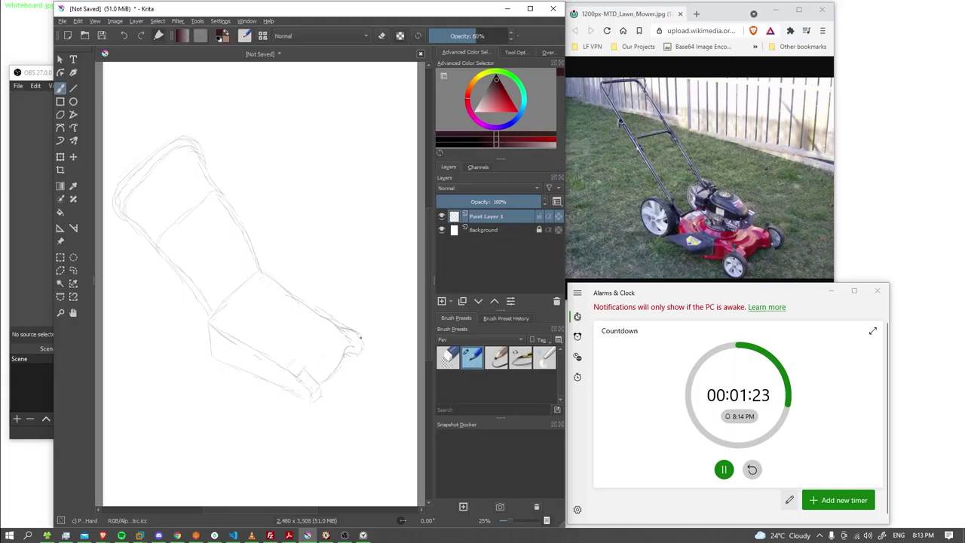
pyautogui.click(453, 362)
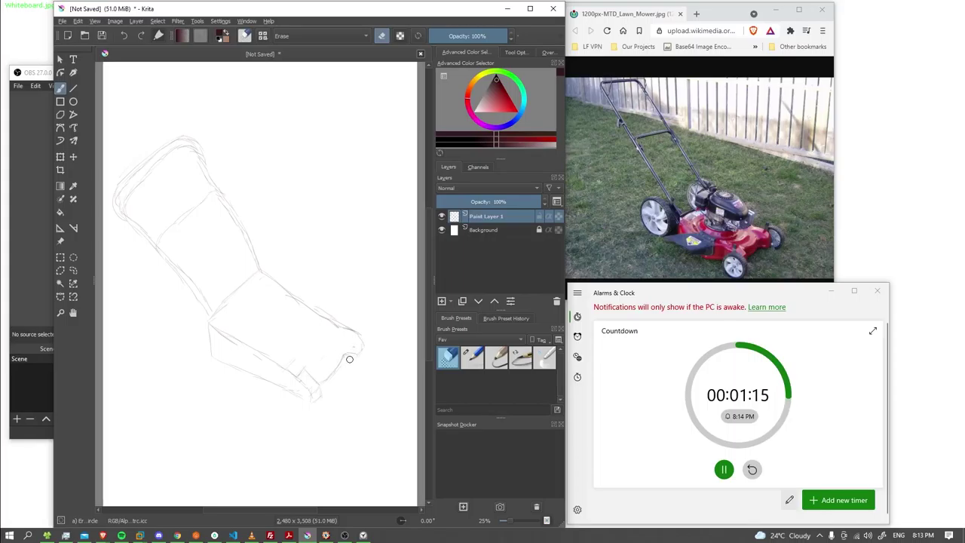
pyautogui.press('/')
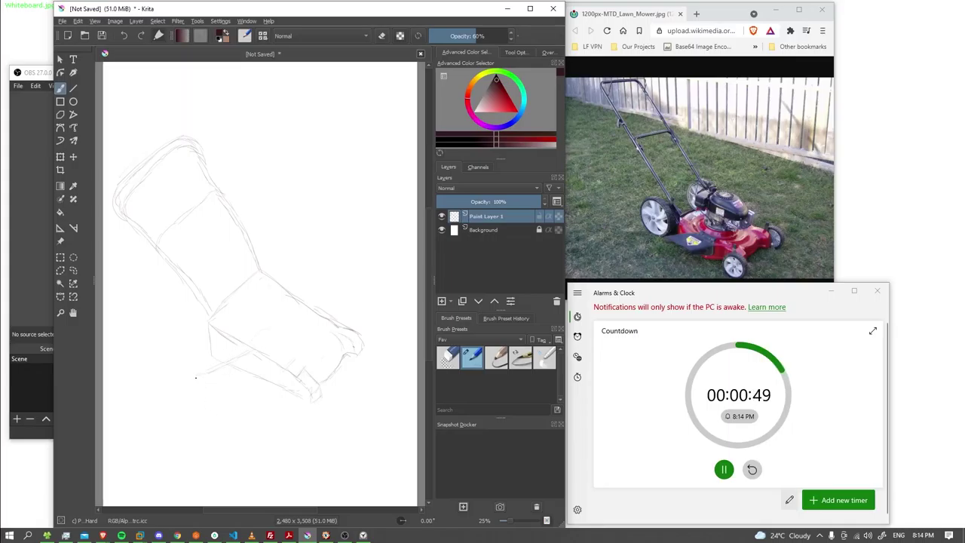
# Draw the lower chassis line under the deck and a wheel circle at its right end.
pyautogui.moveTo(214, 384); pyautogui.dragTo(240, 406)
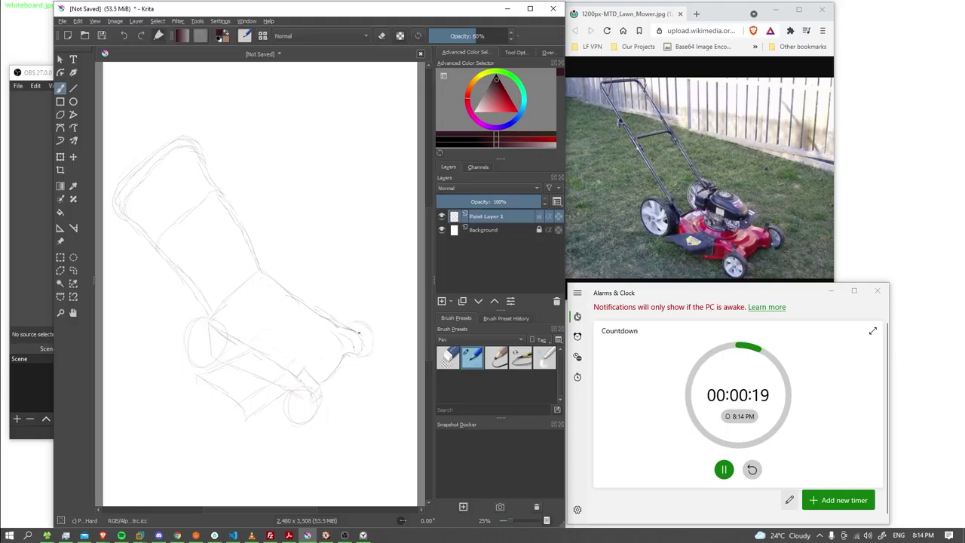
pyautogui.moveTo(352, 336); pyautogui.dragTo(355, 325)
pyautogui.moveTo(372, 327)
pyautogui.mouseDown()
pyautogui.moveTo(377, 342)
pyautogui.moveTo(348, 373)
pyautogui.mouseUp()
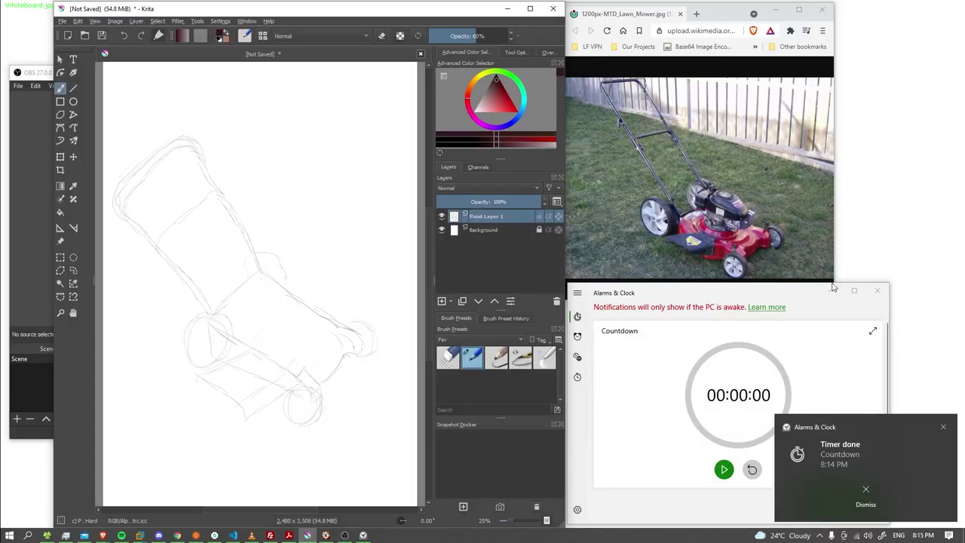
# Hide the reference photo, dismiss the timer notification, and erase a stray line near the wheel.
pyautogui.click(776, 9)
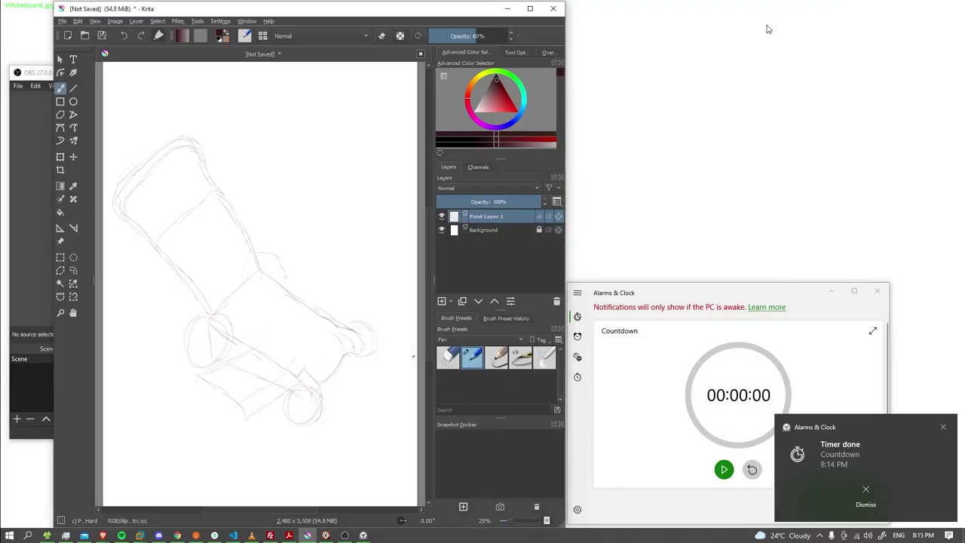
pyautogui.click(830, 291)
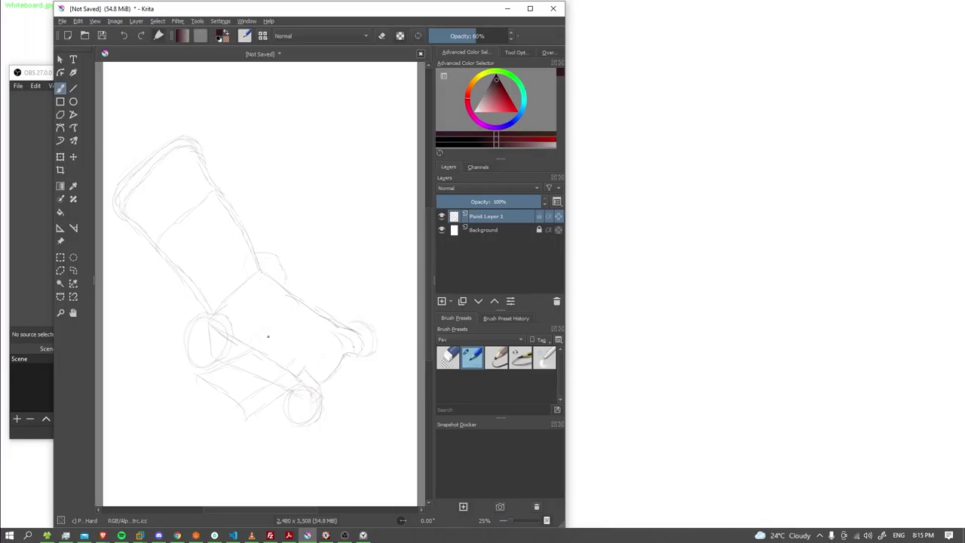
pyautogui.click(449, 356)
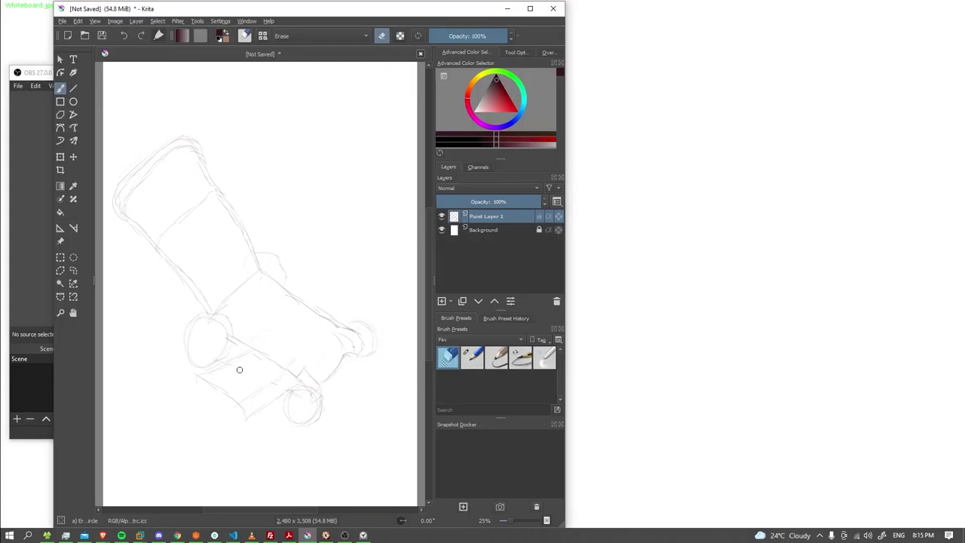
pyautogui.moveTo(351, 339); pyautogui.dragTo(339, 346)
# Sketch the small engine-housing block with its top edge on the deck.
pyautogui.click(472, 359)
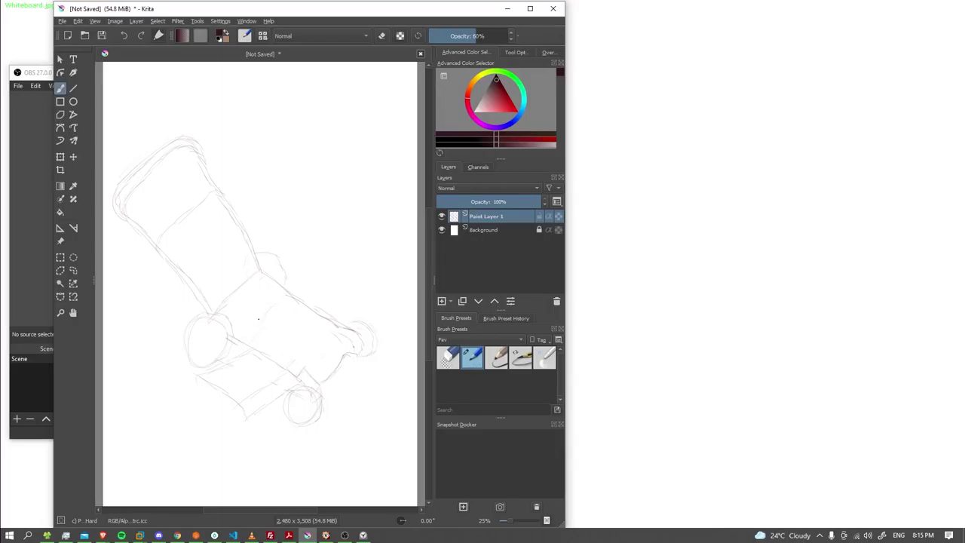
pyautogui.moveTo(258, 319); pyautogui.dragTo(303, 342)
pyautogui.hotkey('ctrl', 'z')
pyautogui.hotkey('ctrl', 'z')
pyautogui.hotkey('ctrl', 'z')
pyautogui.moveTo(244, 323); pyautogui.dragTo(271, 339)
pyautogui.moveTo(245, 319); pyautogui.dragTo(268, 301)
pyautogui.moveTo(255, 302)
pyautogui.mouseDown()
pyautogui.moveTo(282, 318)
pyautogui.moveTo(312, 297)
pyautogui.moveTo(288, 285)
pyautogui.moveTo(326, 311)
pyautogui.moveTo(317, 300)
pyautogui.moveTo(293, 322)
pyautogui.mouseUp()
pyautogui.moveTo(267, 328); pyautogui.dragTo(286, 334)
pyautogui.click(448, 358)
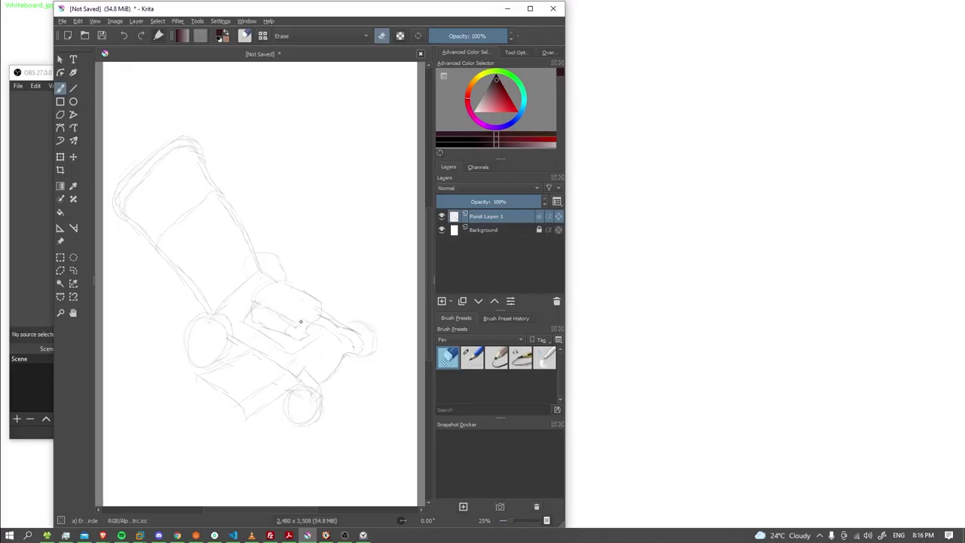
# Draw darker pen lines and a short vertical stroke over the engine block.
pyautogui.click(472, 360)
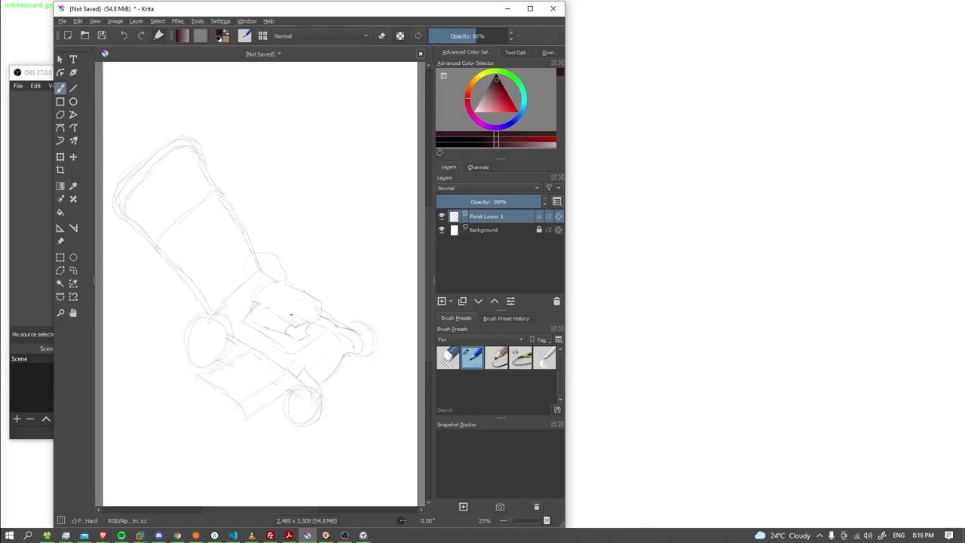
pyautogui.moveTo(259, 305); pyautogui.dragTo(293, 324)
pyautogui.moveTo(296, 308); pyautogui.dragTo(295, 323)
pyautogui.click(448, 358)
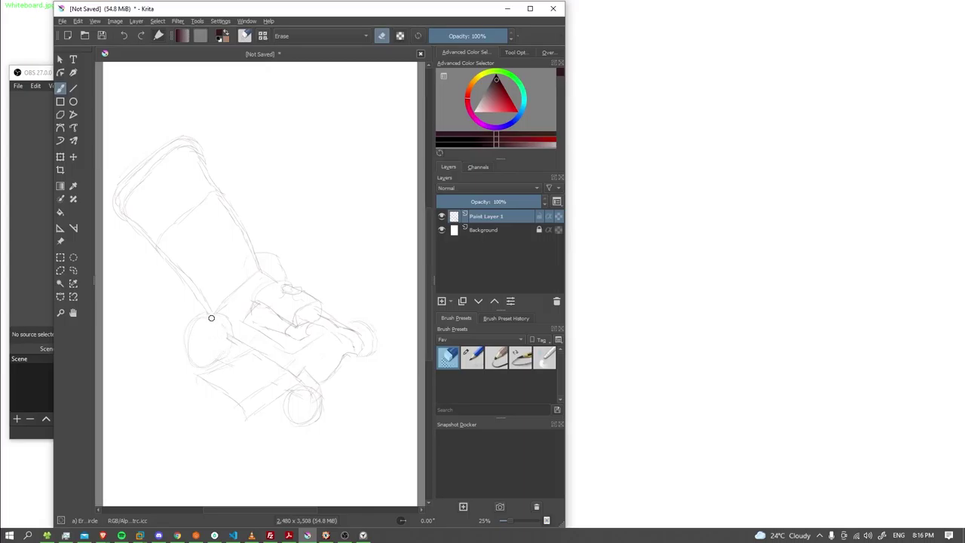
# Erase stray lines over the front wheel, then darken the front, right and left wheel outlines.
pyautogui.moveTo(298, 406)
pyautogui.mouseDown()
pyautogui.moveTo(312, 399)
pyautogui.moveTo(295, 397)
pyautogui.moveTo(318, 400)
pyautogui.mouseUp()
pyautogui.press('/')
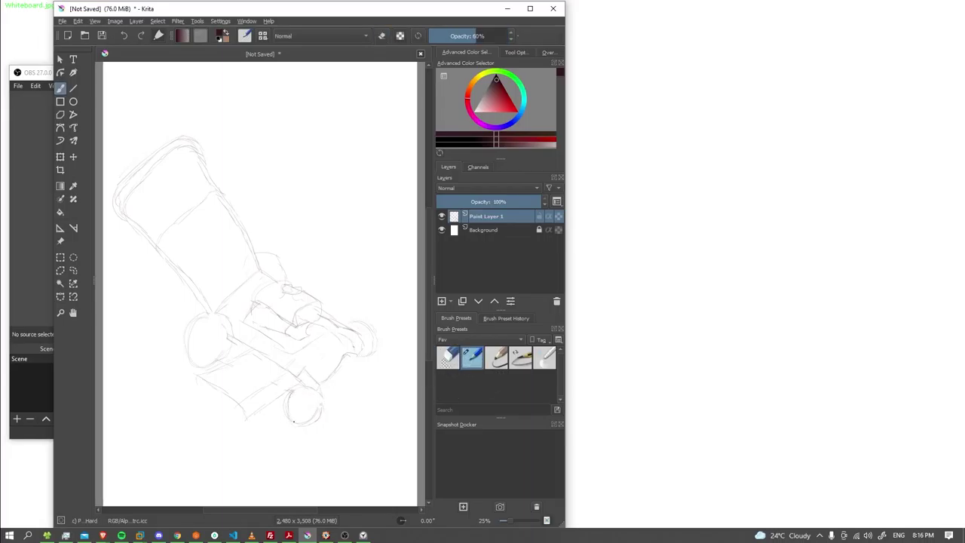
pyautogui.moveTo(288, 395); pyautogui.dragTo(287, 412)
pyautogui.moveTo(354, 320); pyautogui.dragTo(355, 347)
pyautogui.moveTo(227, 341); pyautogui.dragTo(224, 352)
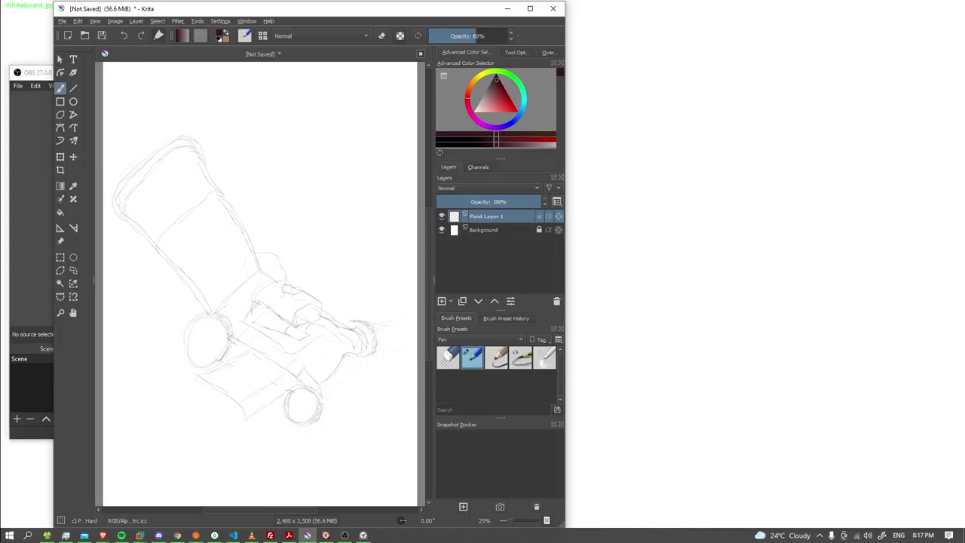
pyautogui.hotkey('alt', 'Tab')
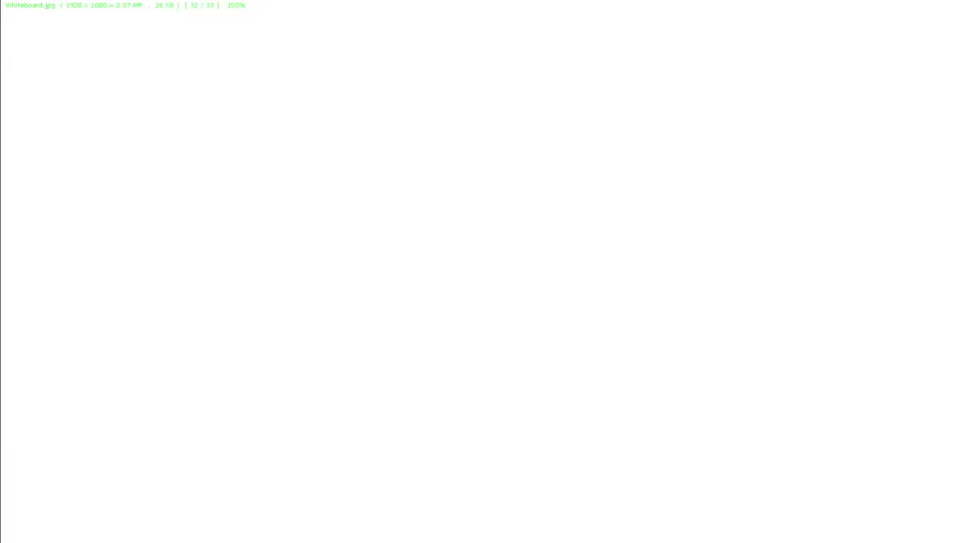
pyautogui.hotkey('alt', 'Tab')
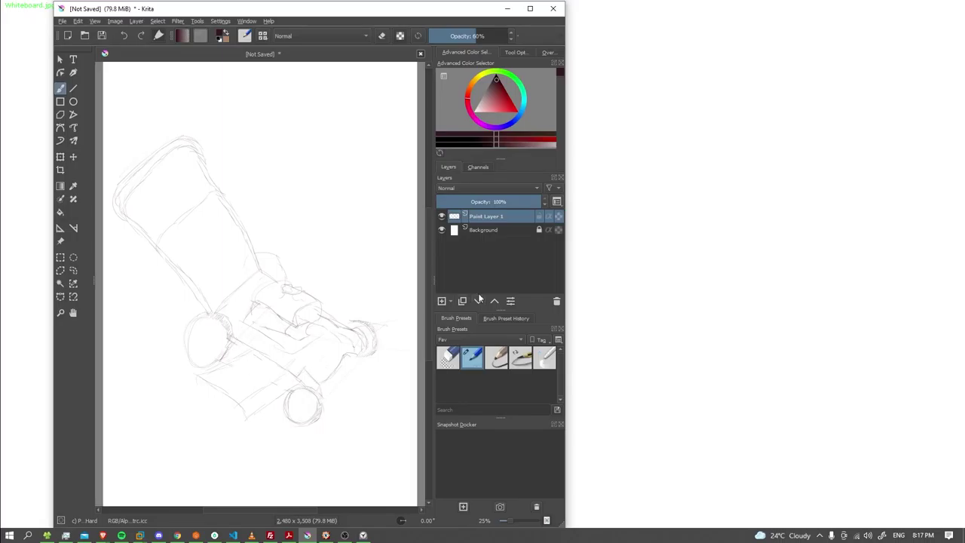
# Add a small mark on the left wheel and a short stroke on the mower body.
pyautogui.click(449, 356)
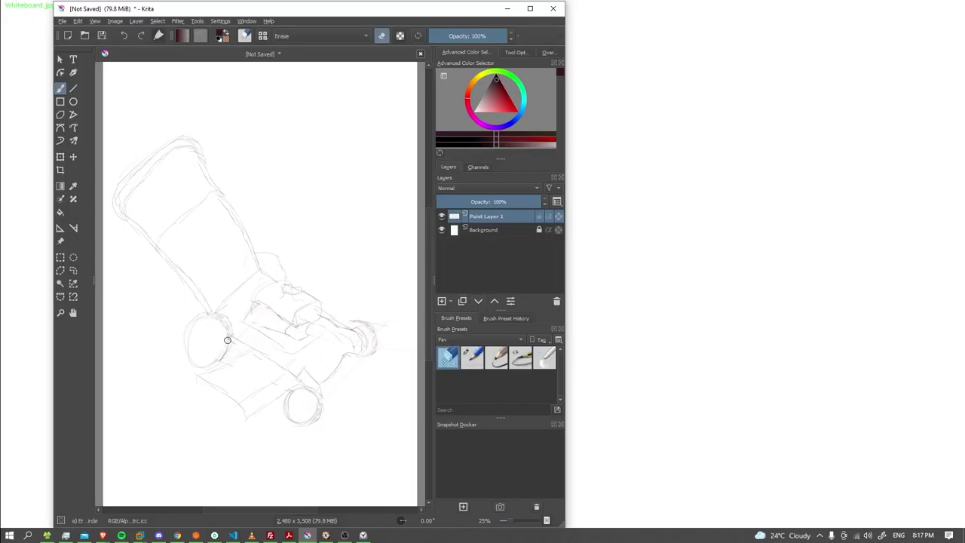
pyautogui.click(472, 357)
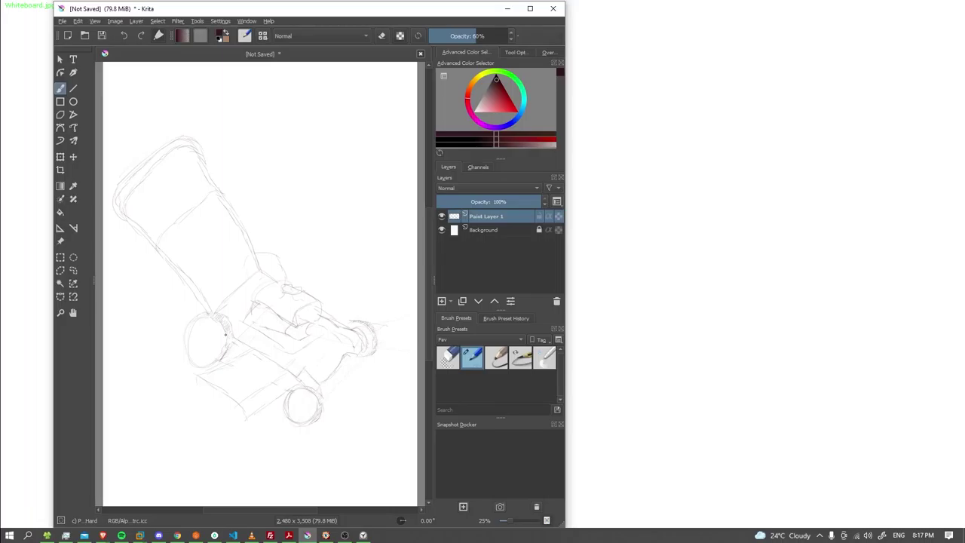
pyautogui.click(226, 343)
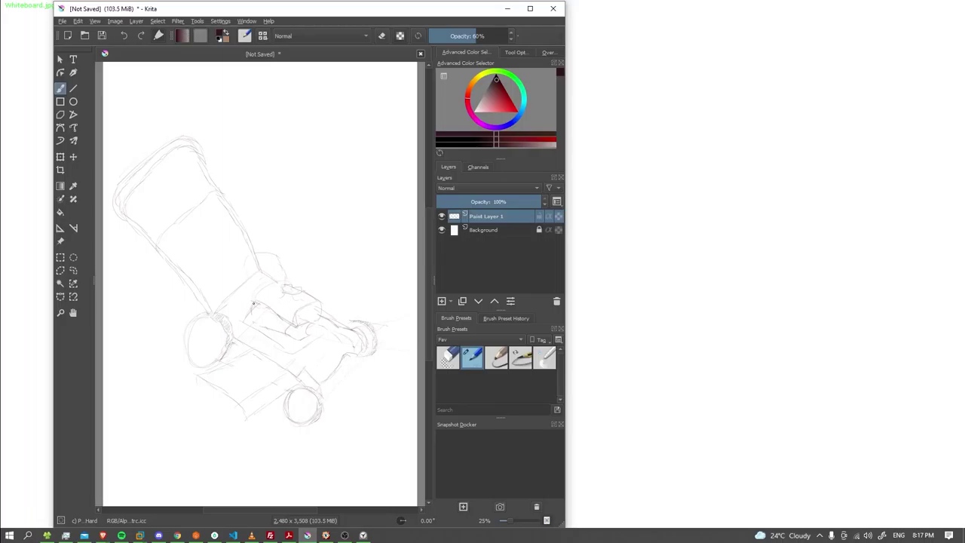
pyautogui.moveTo(268, 305)
pyautogui.mouseDown()
pyautogui.moveTo(279, 315)
pyautogui.moveTo(263, 291)
pyautogui.mouseUp()
# Erase stray lines around the engine, then sample the sketch colour near the front wheel.
pyautogui.press('e')
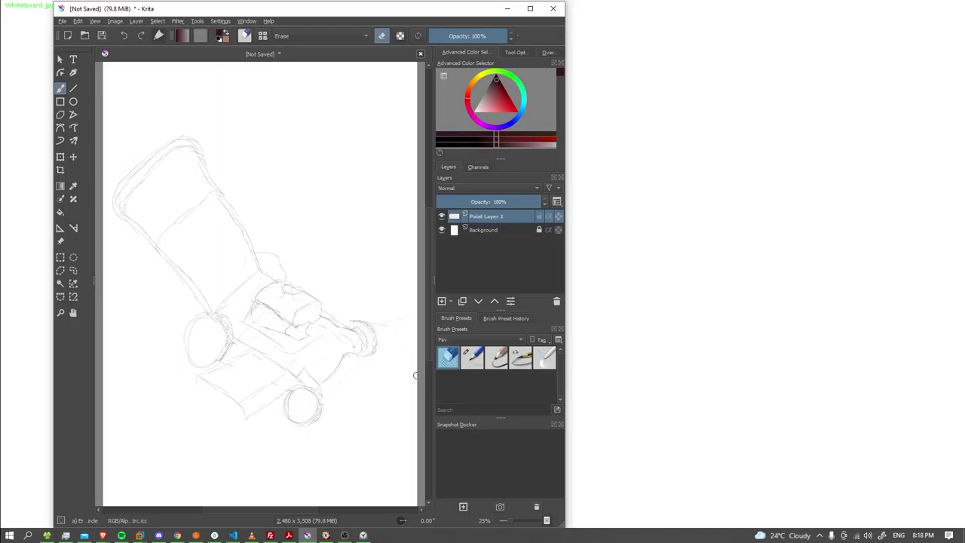
pyautogui.moveTo(316, 324); pyautogui.dragTo(340, 338)
pyautogui.click(472, 359)
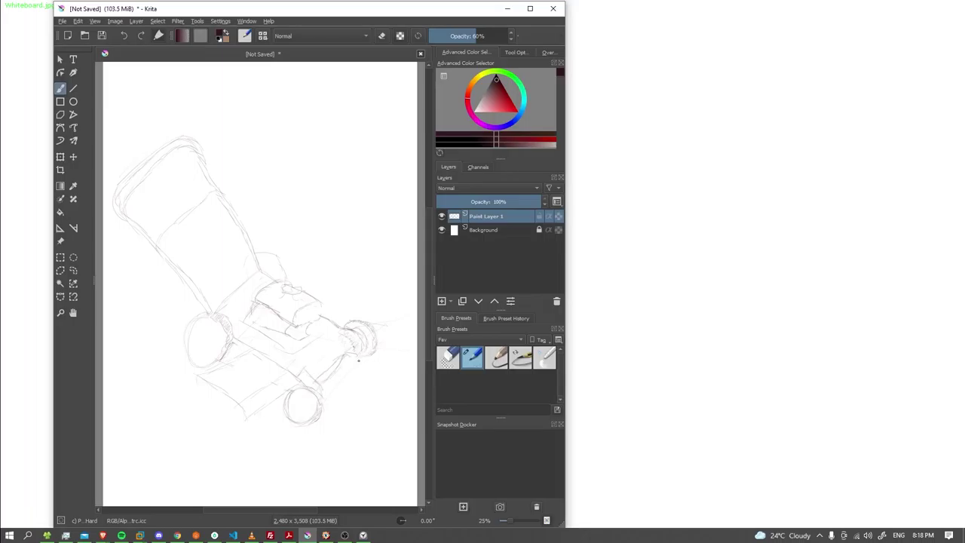
pyautogui.keyDown('ctrl'); pyautogui.click(349, 367); pyautogui.keyUp('ctrl')
pyautogui.keyDown('ctrl'); pyautogui.click(366, 356); pyautogui.keyUp('ctrl')
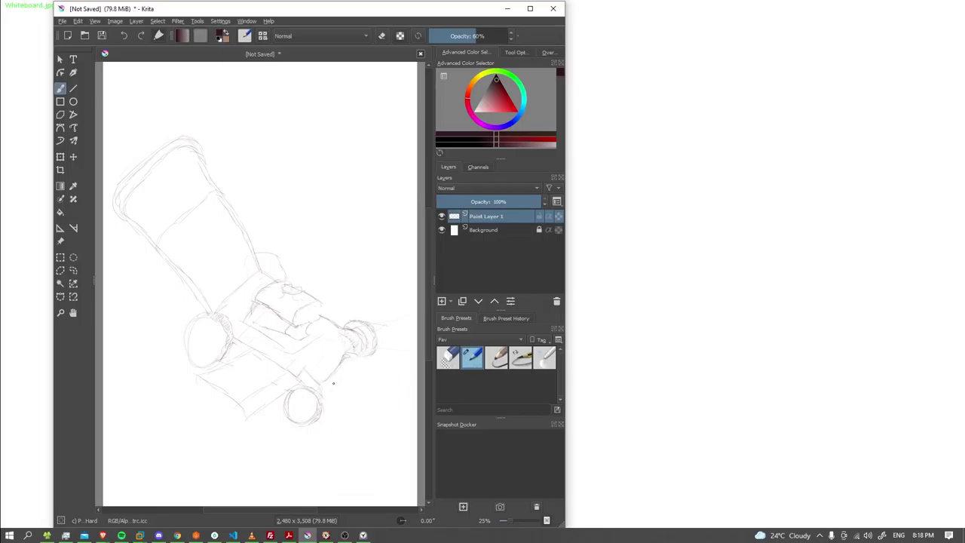
# Erase stray lines on the lower deck and return to the pencil brush.
pyautogui.click(446, 359)
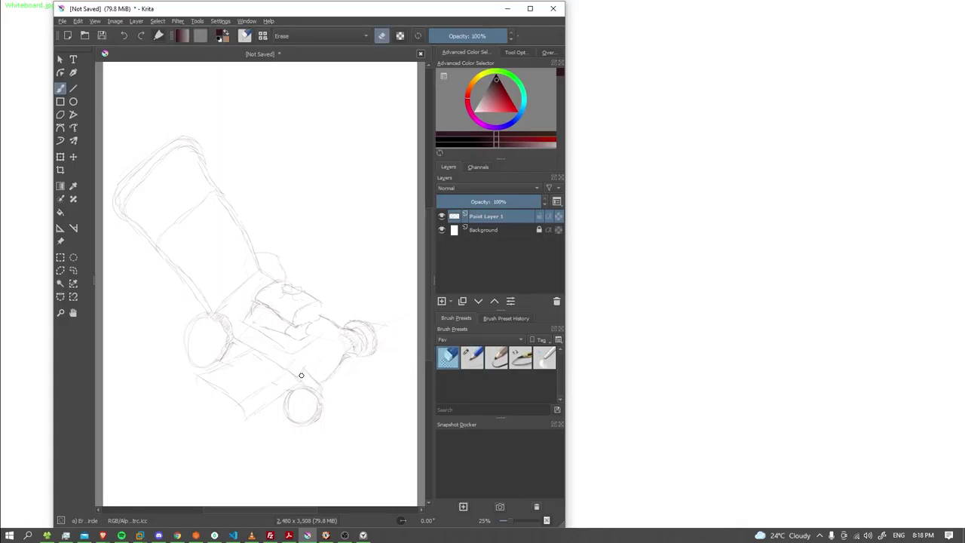
pyautogui.moveTo(294, 377); pyautogui.dragTo(291, 362)
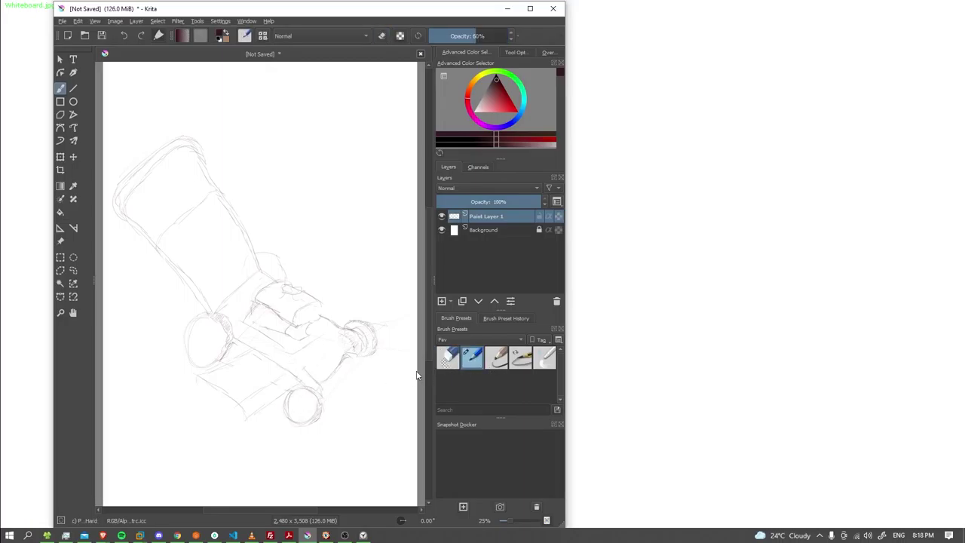
pyautogui.click(460, 362)
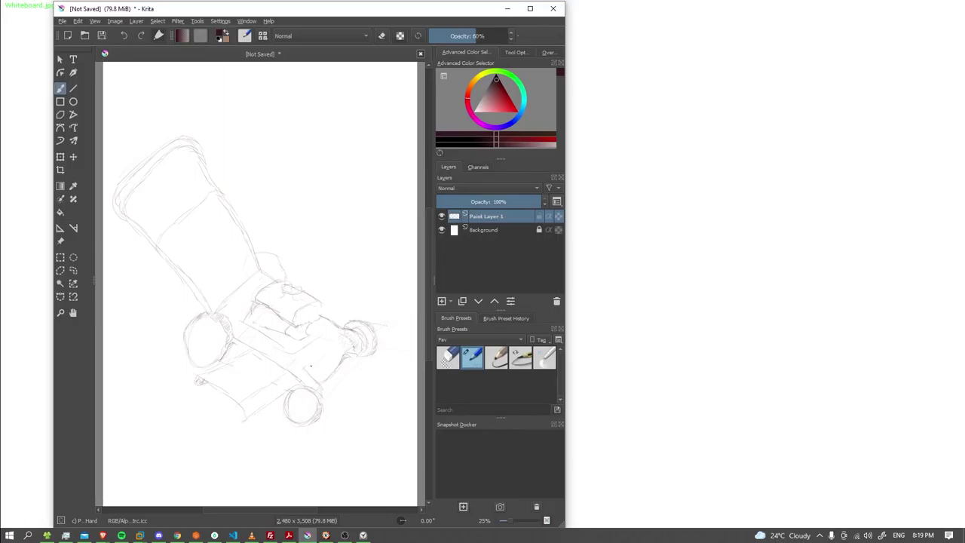
# Briefly toggle the eraser, then with the pencil sketch a rounded gas tank behind the engine.
pyautogui.click(449, 358)
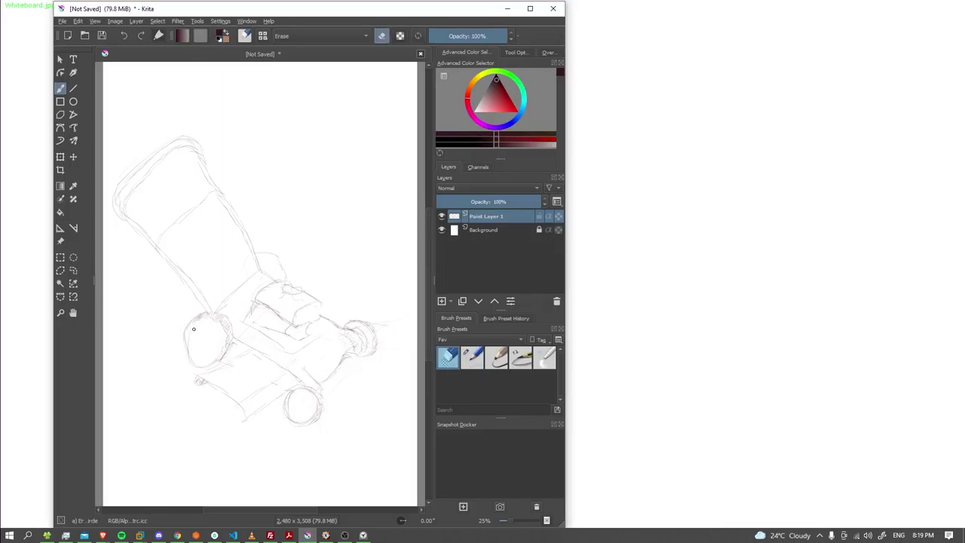
pyautogui.click(464, 366)
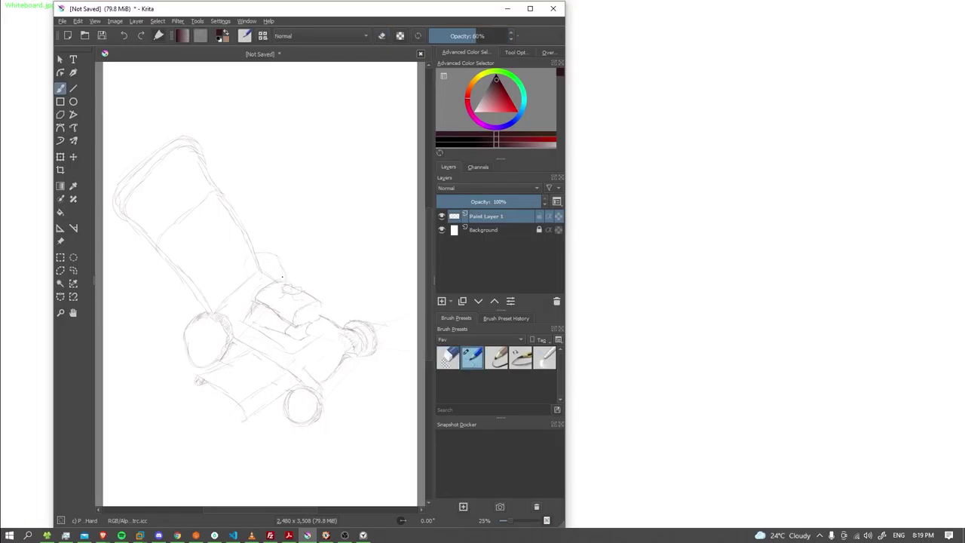
pyautogui.moveTo(283, 278); pyautogui.dragTo(281, 274)
pyautogui.moveTo(262, 266); pyautogui.dragTo(270, 274)
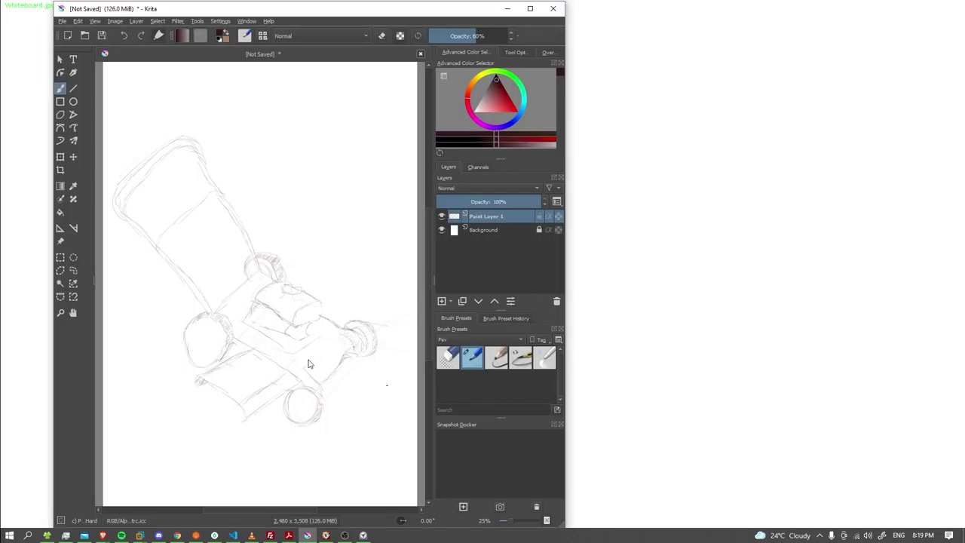
# Try a small eraser stroke on the lower deck, undo it, and return to the pencil preset.
pyautogui.click(443, 359)
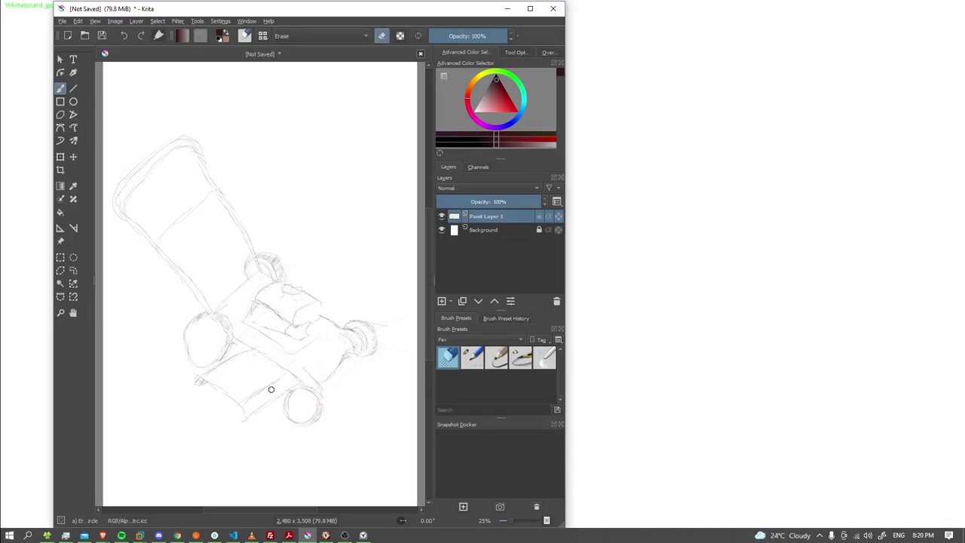
pyautogui.moveTo(272, 390); pyautogui.dragTo(278, 389)
pyautogui.hotkey('ctrl', 'z')
pyautogui.click(471, 358)
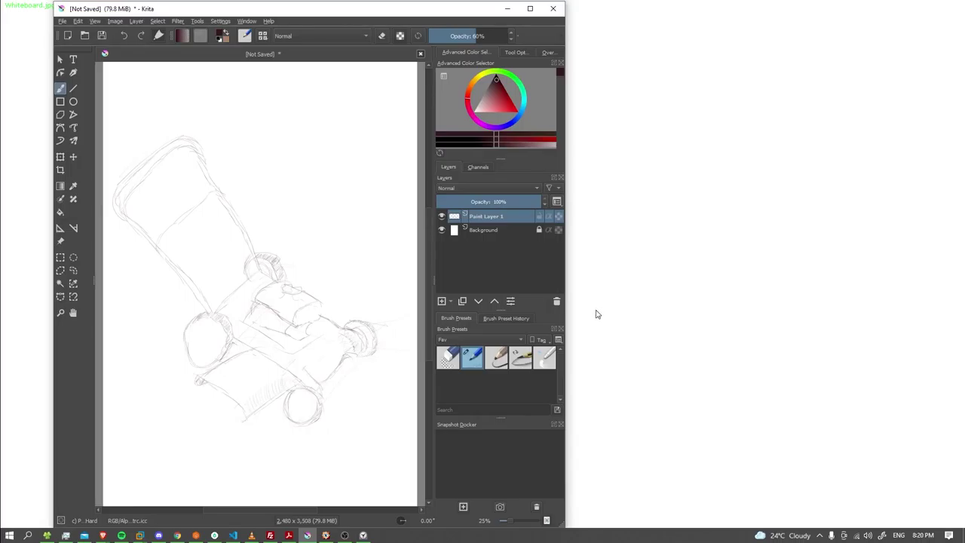
# Erase over the deck's lower-left hatching to lighten it.
pyautogui.rightClick(546, 360)
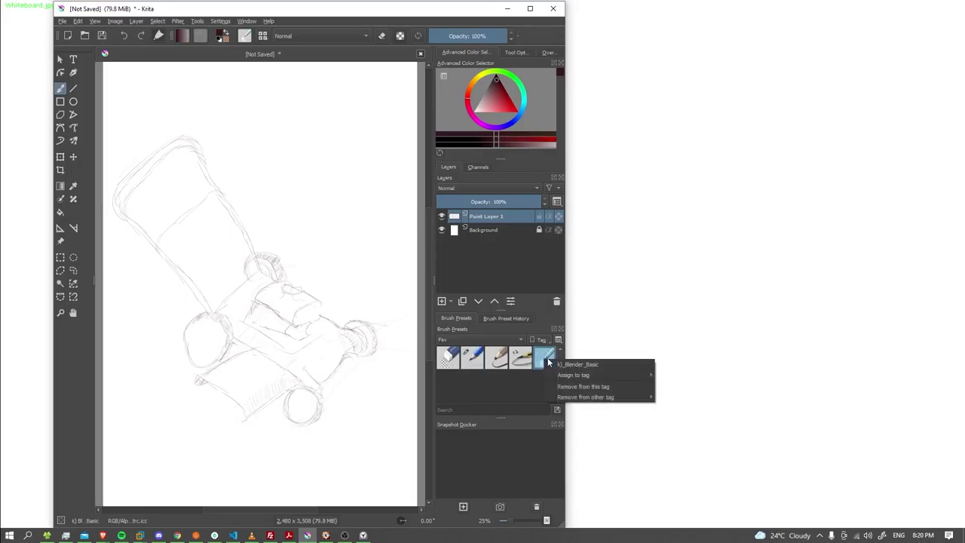
pyautogui.press('Escape')
pyautogui.press('/')
pyautogui.moveTo(279, 381)
pyautogui.mouseDown()
pyautogui.moveTo(261, 402)
pyautogui.moveTo(274, 388)
pyautogui.moveTo(262, 394)
pyautogui.mouseUp()
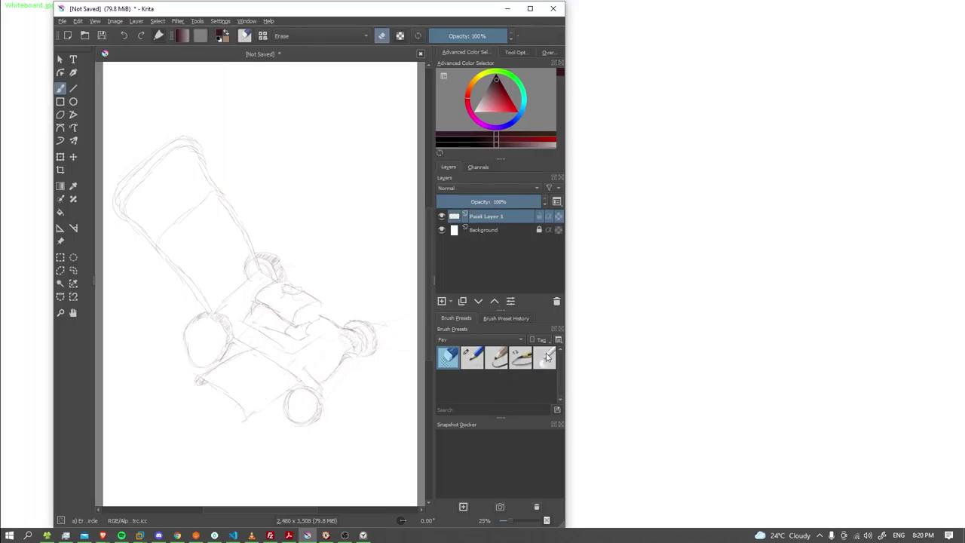
# Select the rightmost Blender_Basic brush preset for smudging the shading.
pyautogui.click(472, 359)
pyautogui.rightClick(475, 363)
pyautogui.click(338, 429)
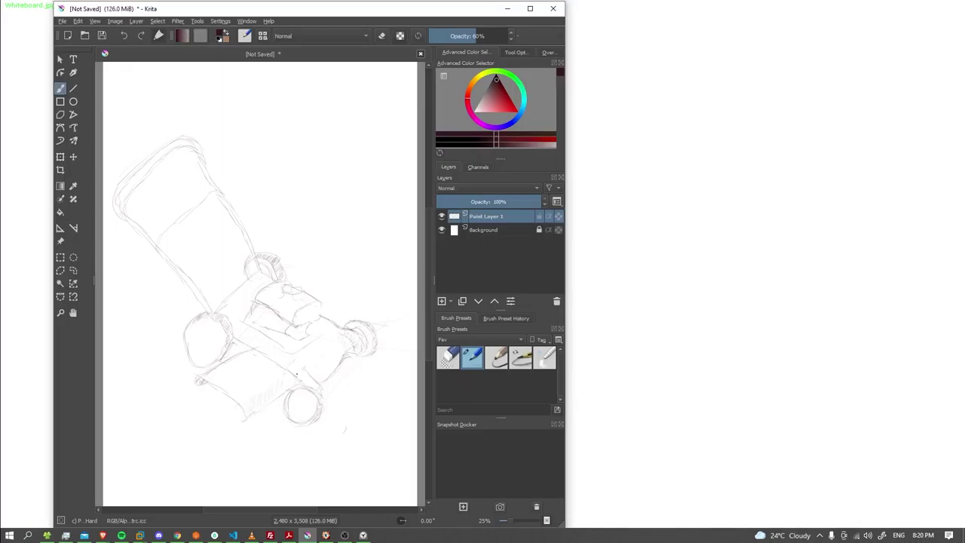
pyautogui.click(520, 363)
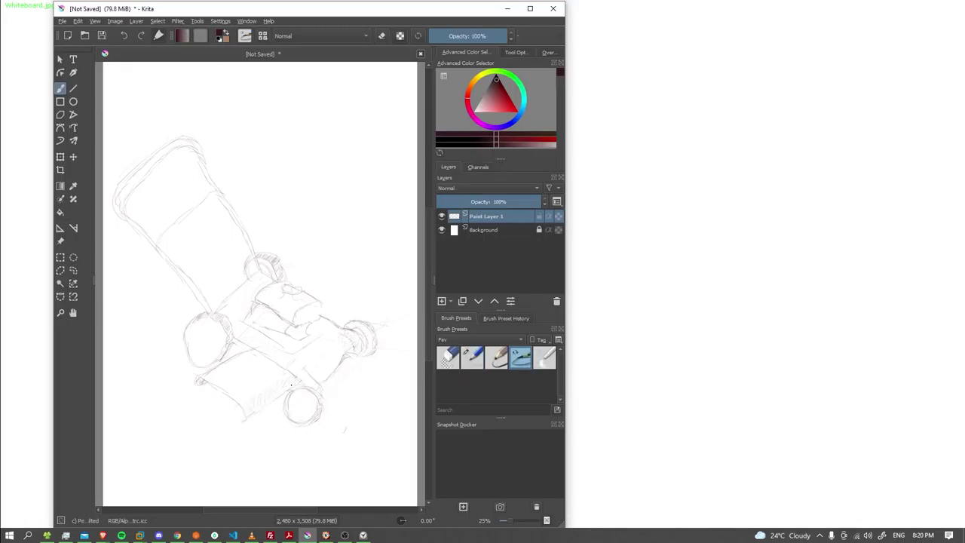
pyautogui.click(548, 359)
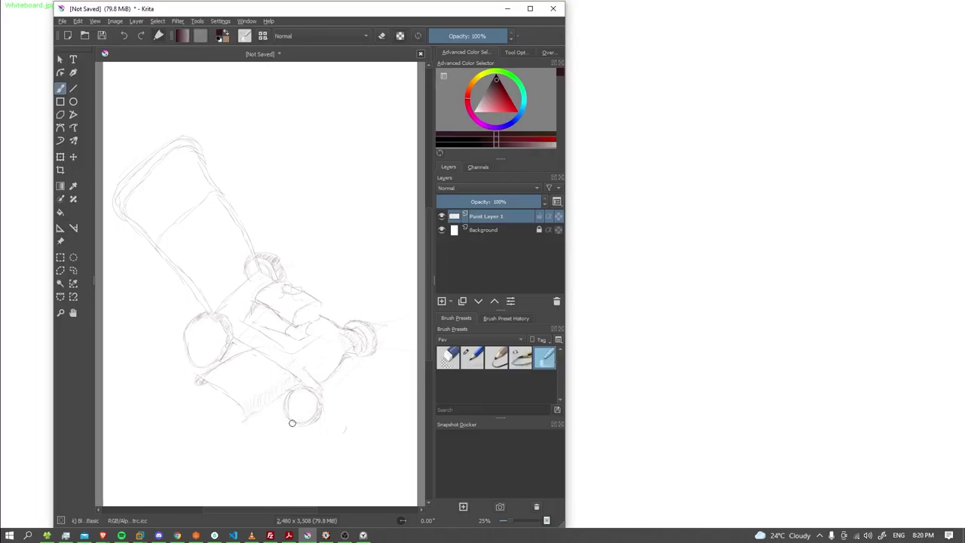
# Smudge the front deck hatching into soft grey, then draw a short pen line beneath it.
pyautogui.moveTo(248, 406)
pyautogui.mouseDown()
pyautogui.moveTo(282, 385)
pyautogui.moveTo(242, 400)
pyautogui.moveTo(280, 379)
pyautogui.moveTo(273, 373)
pyautogui.mouseUp()
pyautogui.click(472, 358)
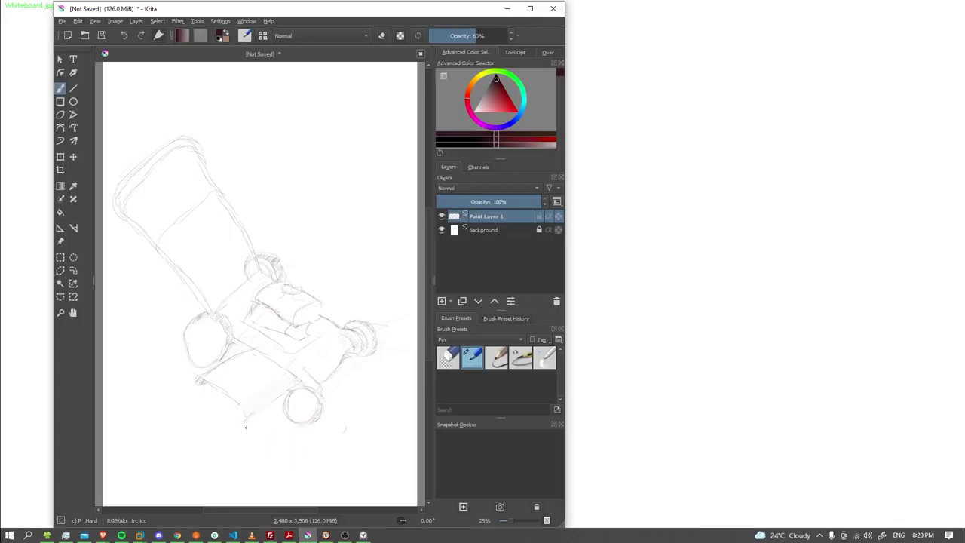
pyautogui.moveTo(250, 417); pyautogui.dragTo(305, 379)
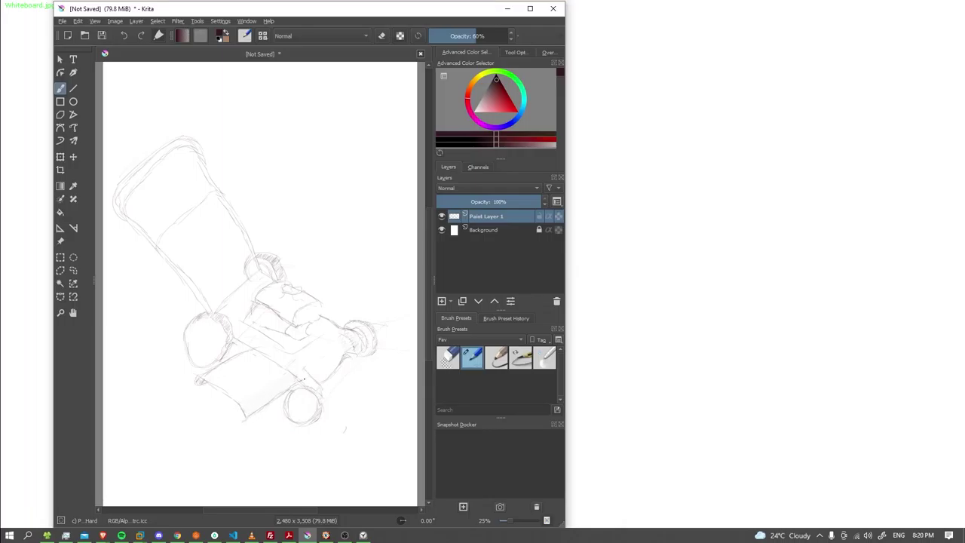